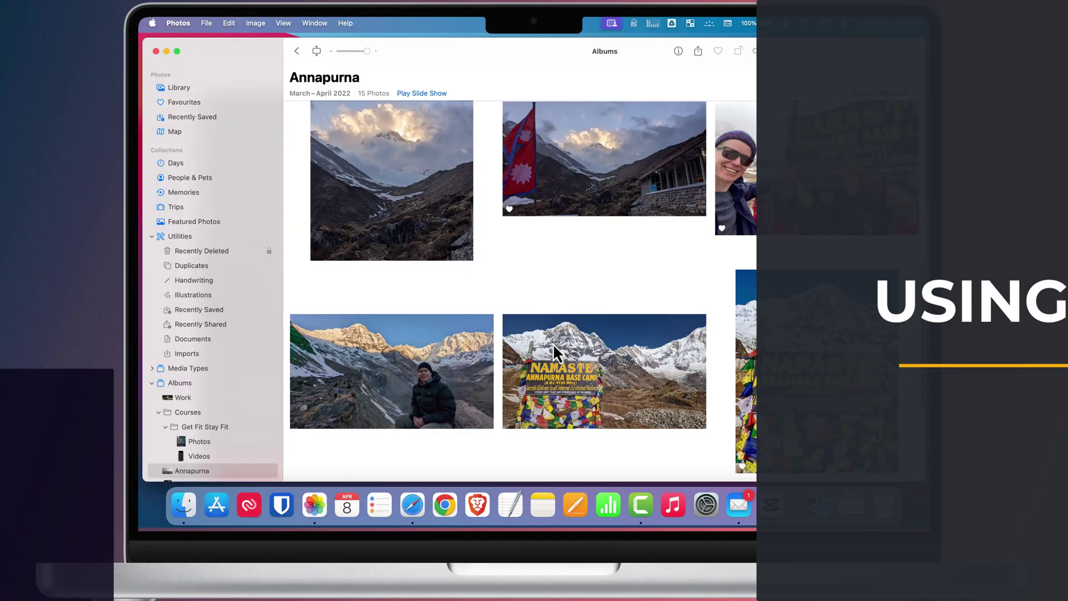
Cycle the App Switcher over Photos, past Safari, and wrap back to Photos
key("super+Tab")
key("super+Tab")
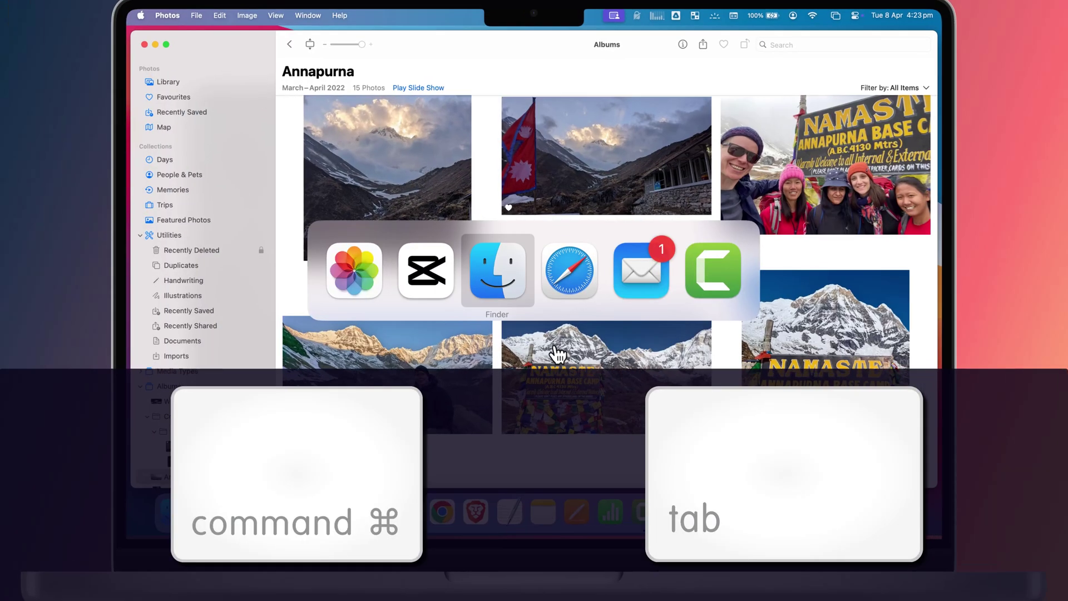
key("super+Tab")
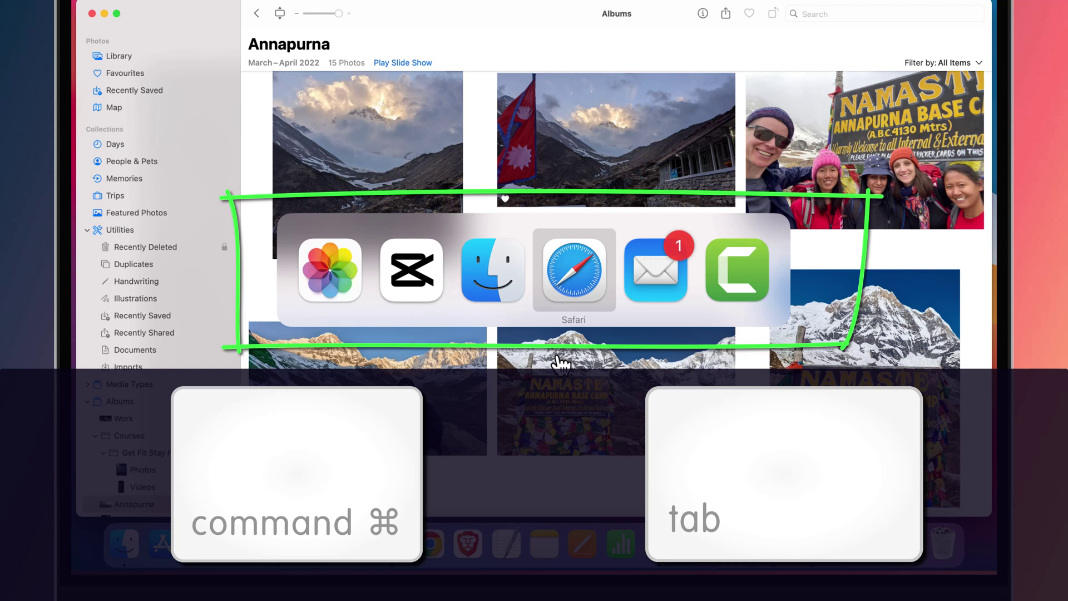
key("super+Tab")
key("super+Tab")
key("super+Tab")
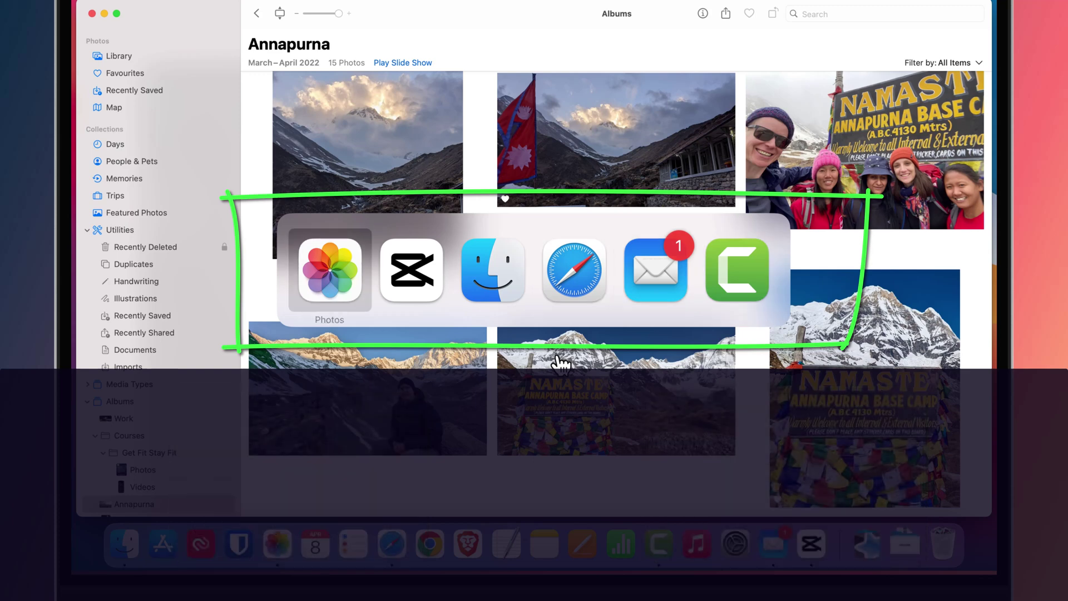
key("super+Tab")
key("super+Tab")
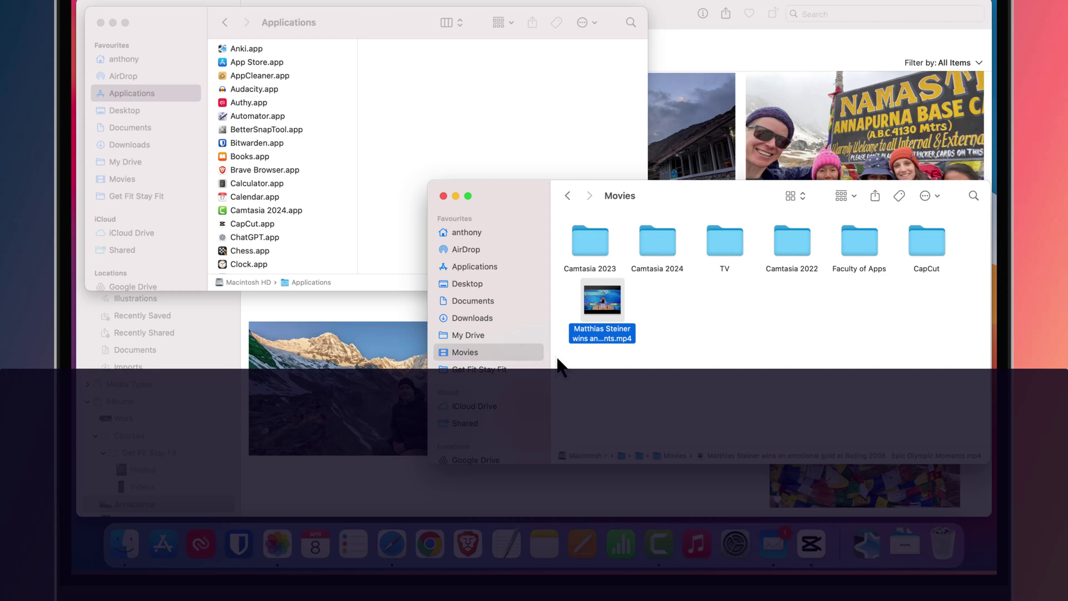
Toggle between Finder, Photos and Safari, ending on Safari's BBC Sport Premier League page
key("super+Tab")
key("super+Tab")
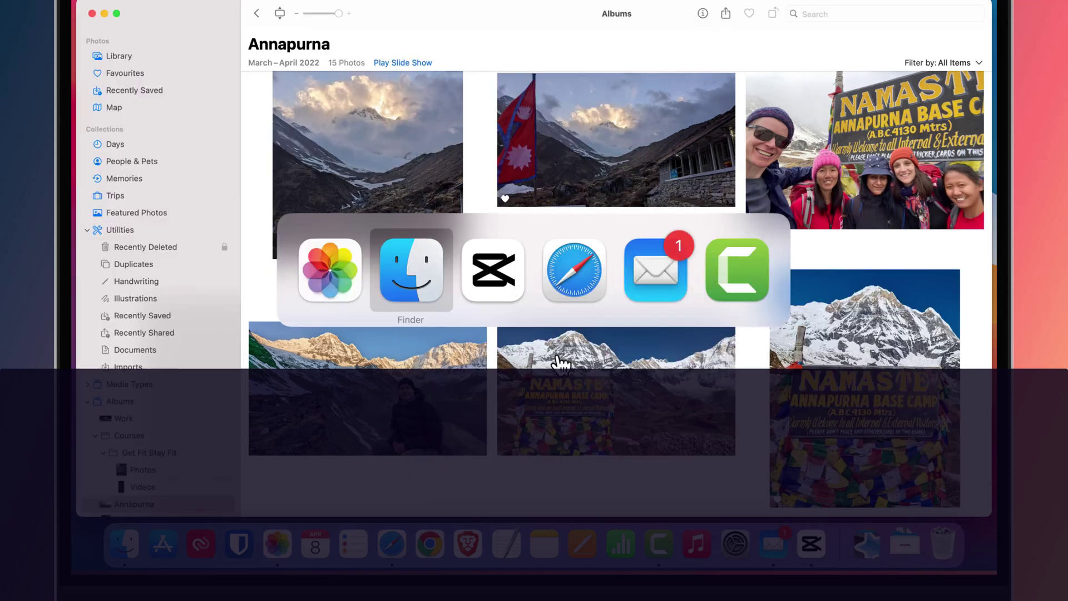
key("super+Tab")
key("super+Tab")
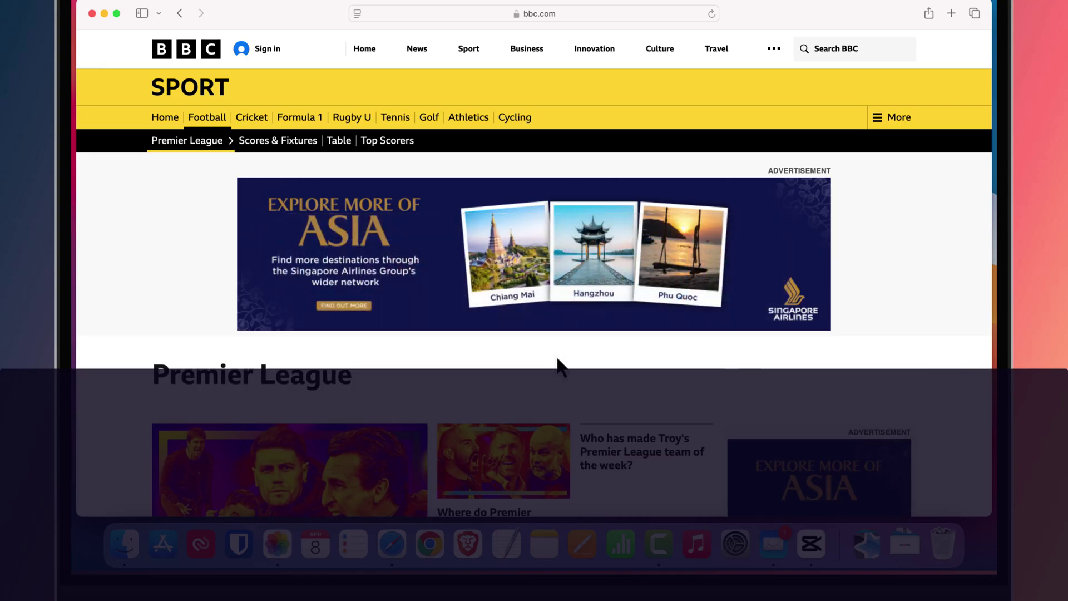
key("super+Tab")
key("super+Tab")
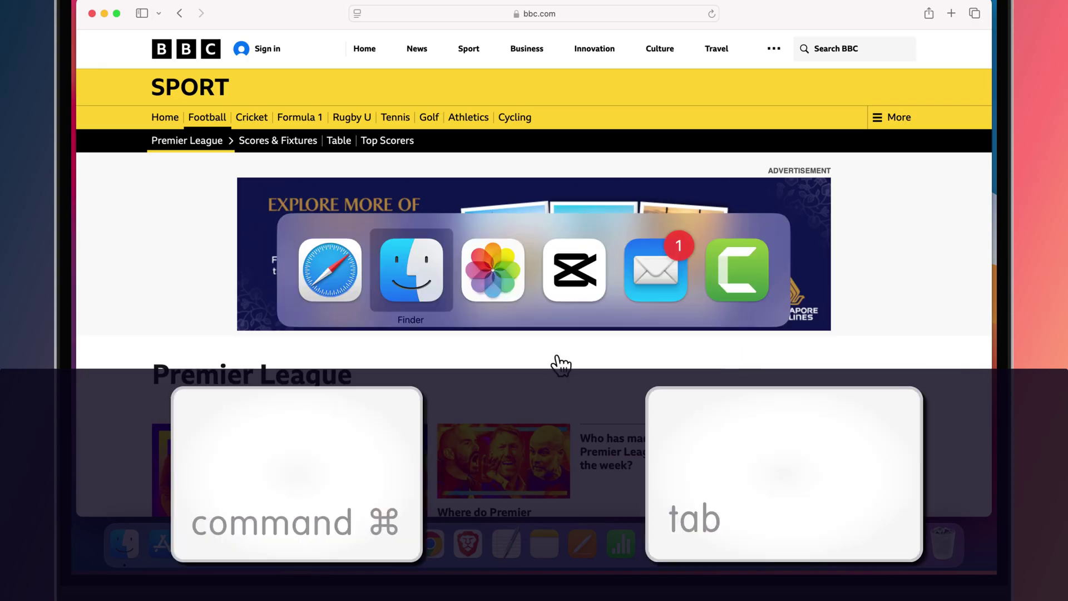
key("super+Tab")
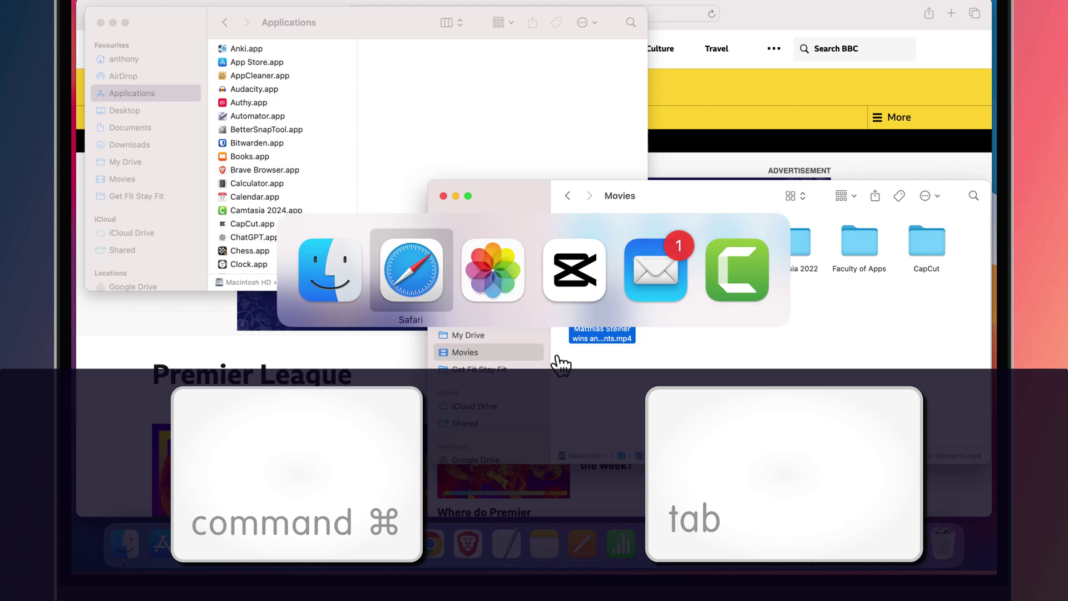
key("super+Tab")
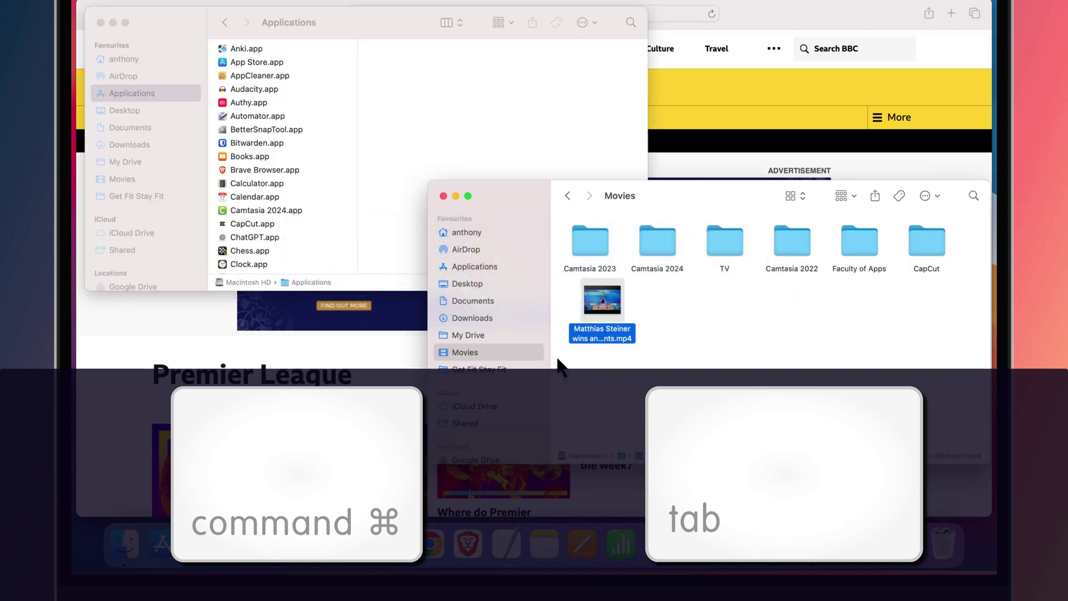
key("super+Tab")
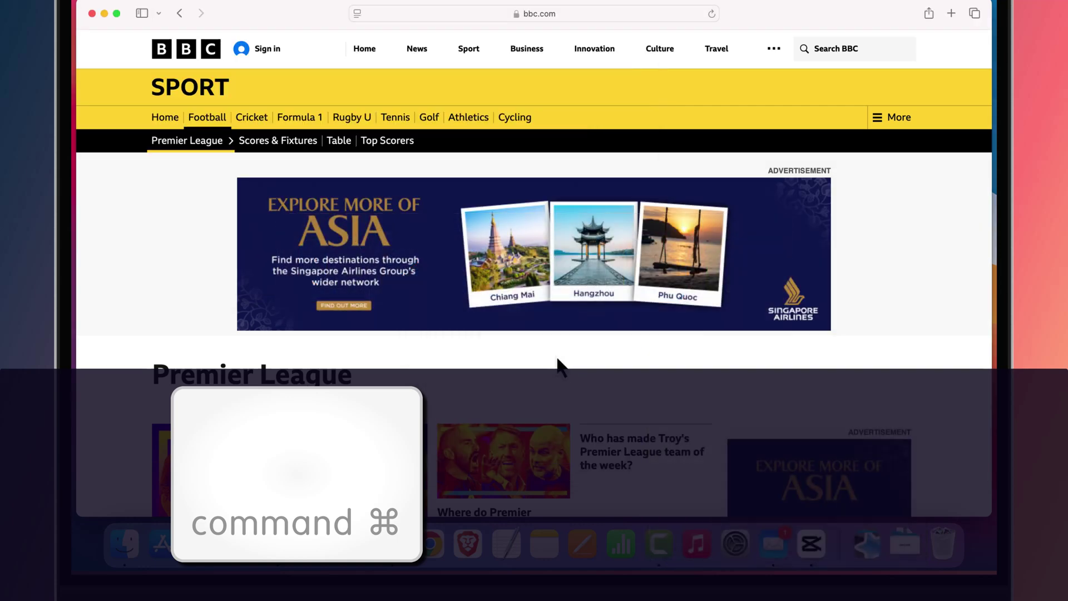
Step forward through the running apps from Safari, past Mail, around to Photos
key("super+Tab")
key("super+Tab")
key("super+Tab")
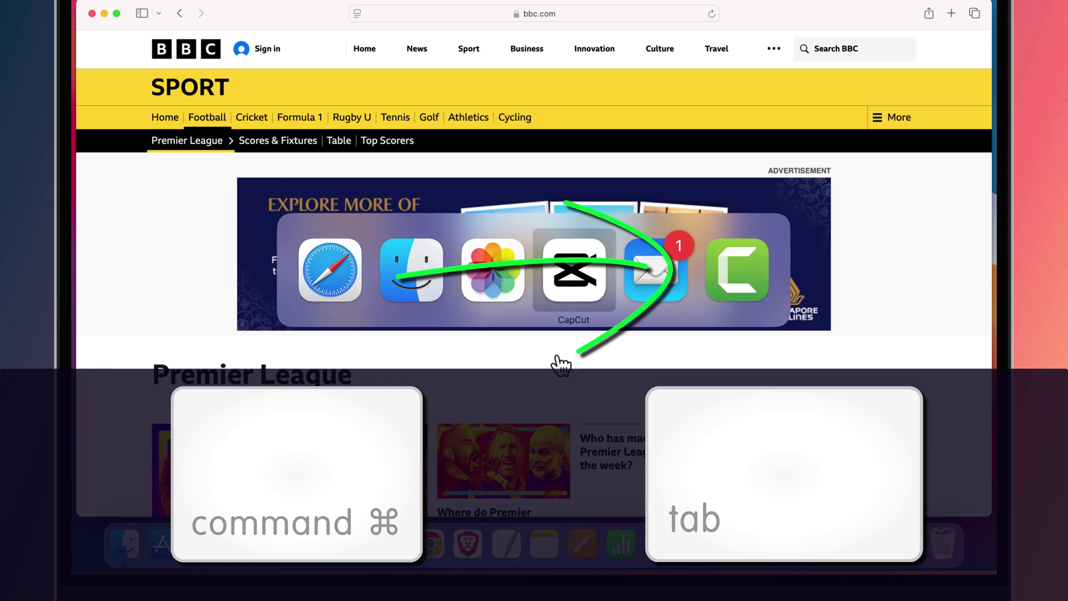
key("super+Tab")
key("super+Tab")
key("super+Tab")
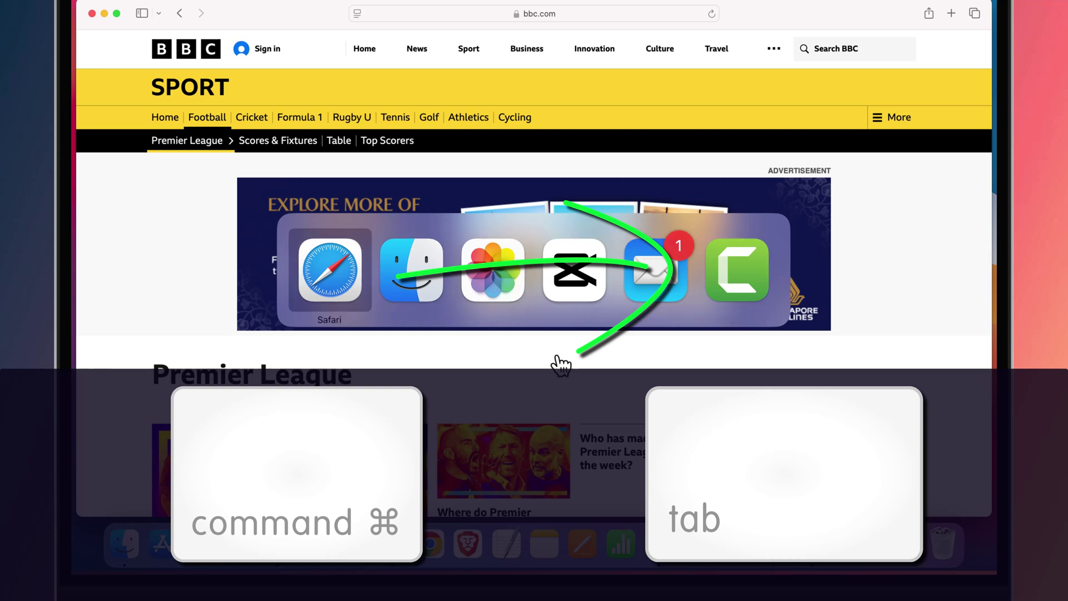
key("super+Tab")
key("super+Tab")
key("super+Tab")
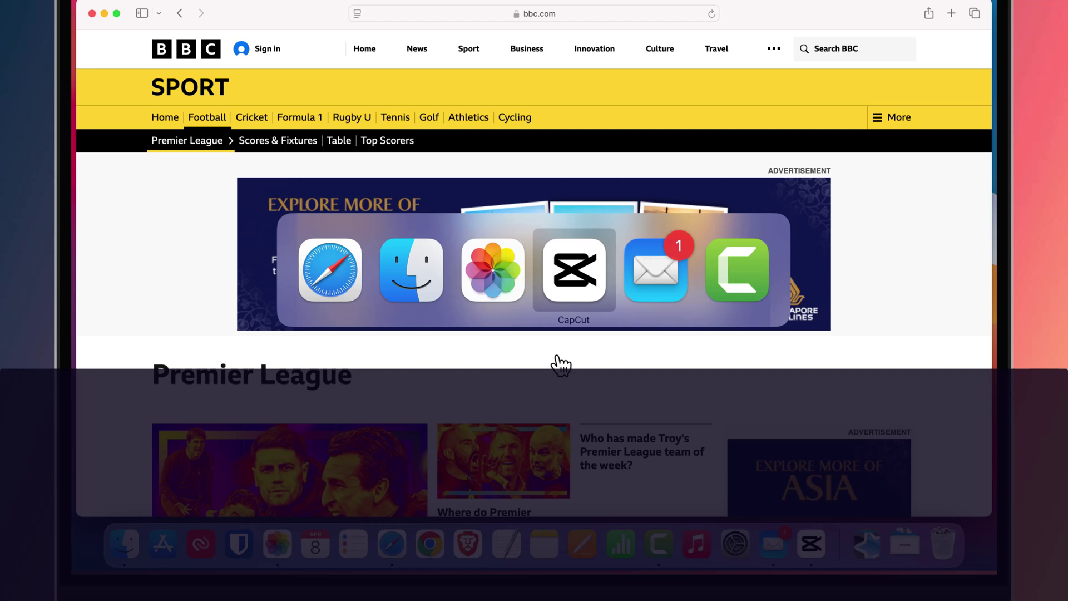
key("super+Tab")
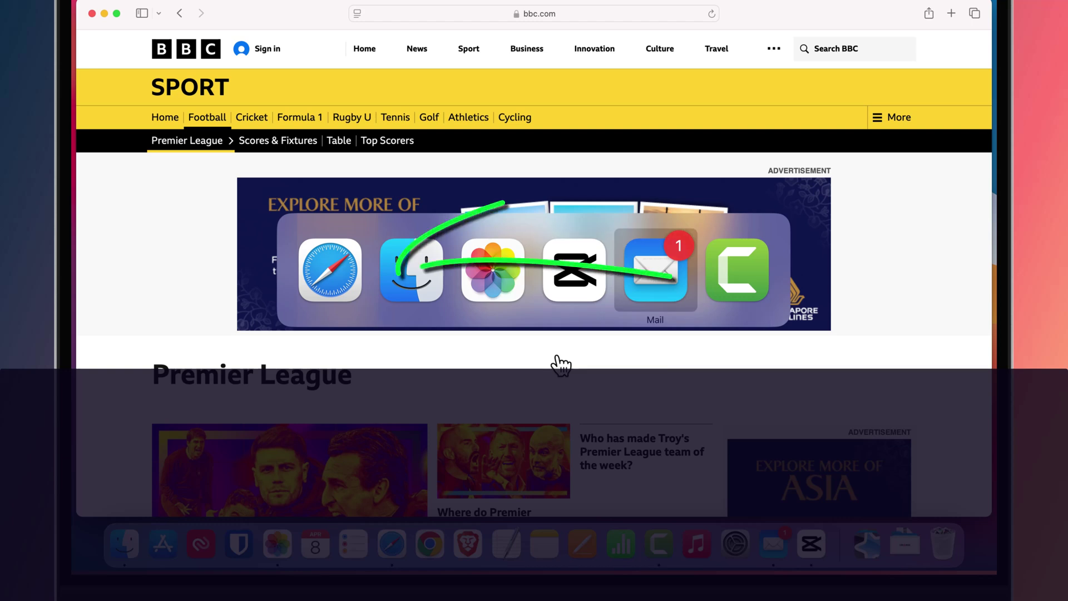
Step backward with Shift-Tab and Command-` through Finder, CapCut and Camtasia to Photos
key("super+shift+Tab")
key("super+shift+Tab")
key("super+shift+Tab")
key("super+grave")
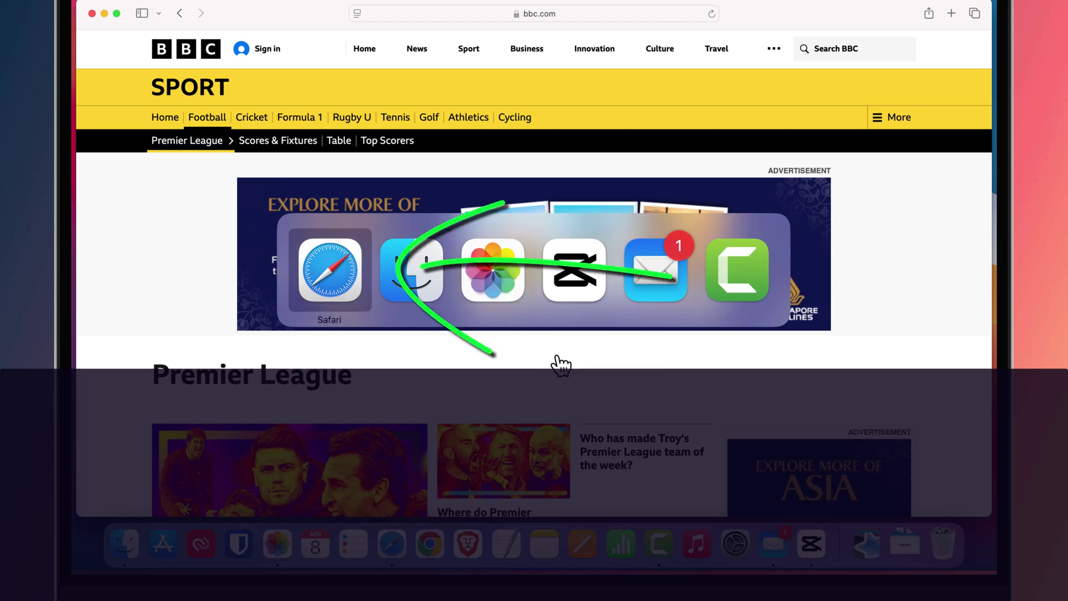
key("super+grave")
key("super+grave")
key("super+grave")
key("super+grave")
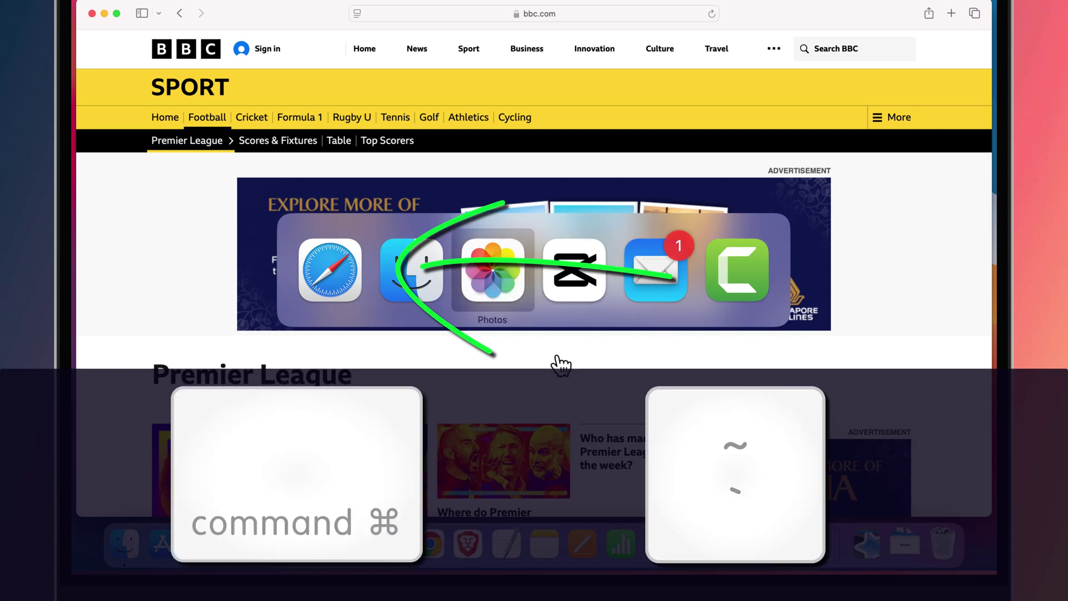
key("super+grave")
key("super+grave")
key("super+grave")
key("super+grave")
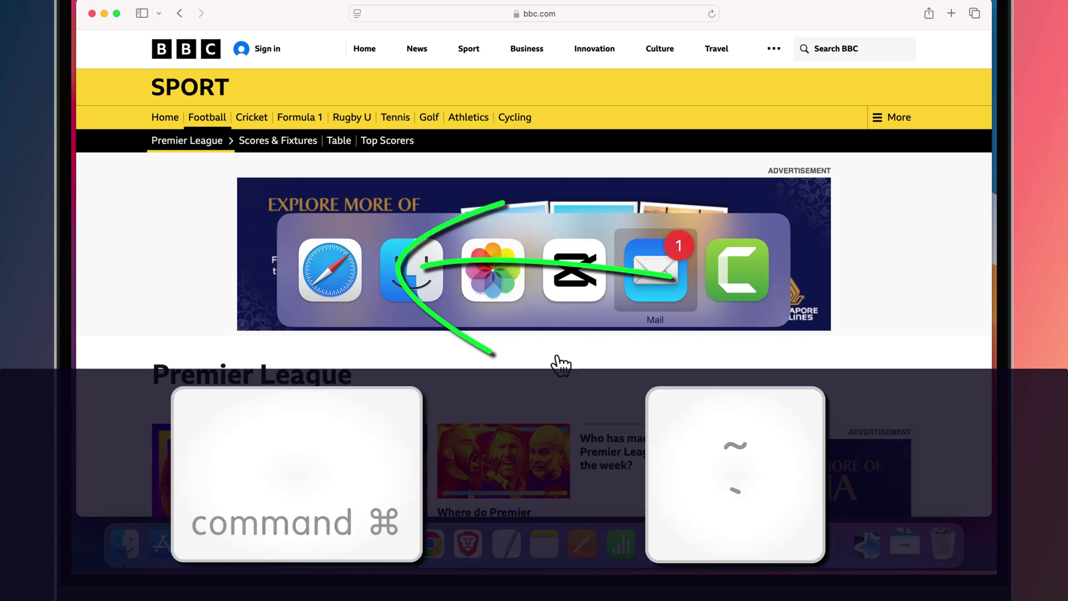
key("super+grave")
key("super+grave")
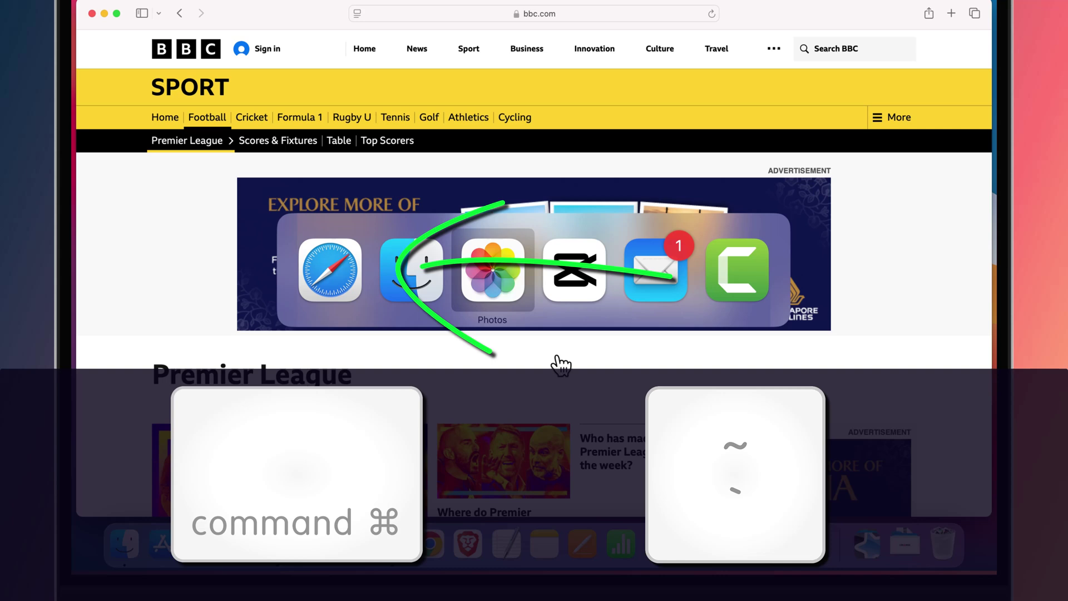
key("super+grave")
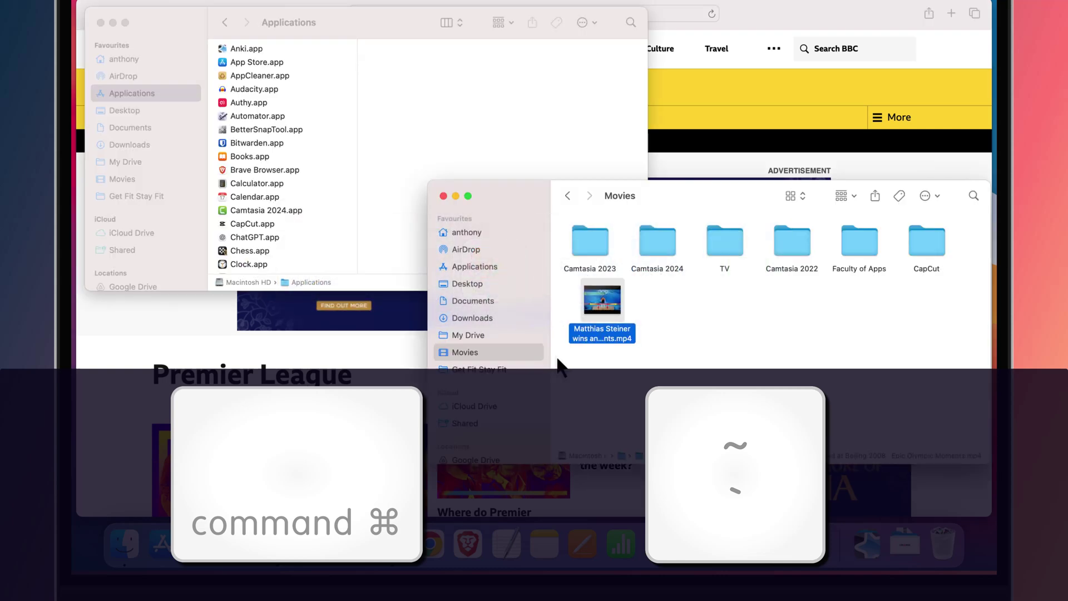
key("super+Tab")
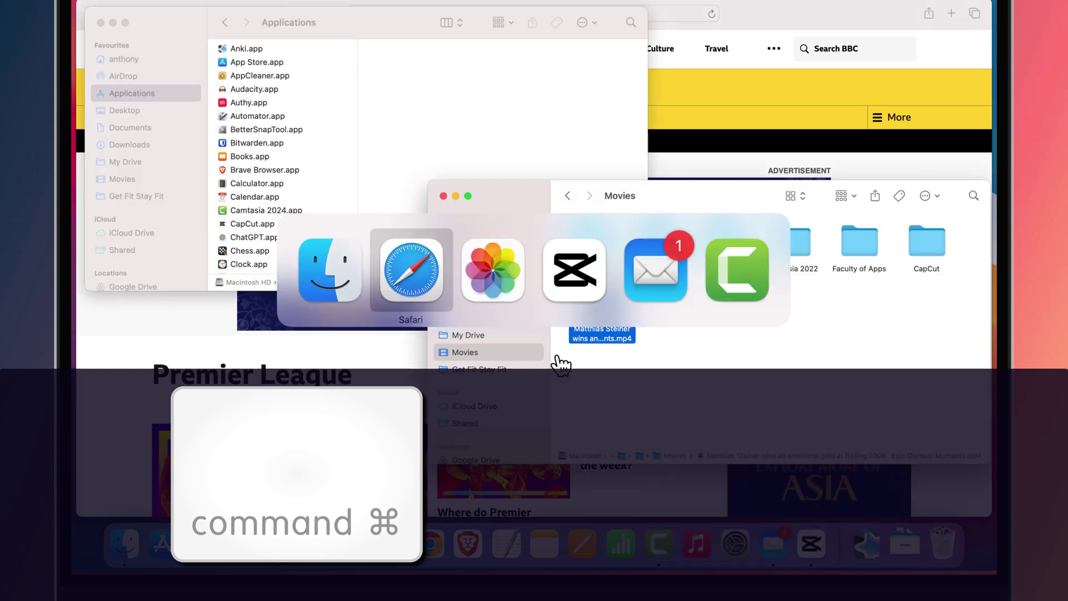
key("super+grave")
key("super+grave")
key("super+grave")
key("super+grave")
key("super+grave")
key("super+grave")
key("super+grave")
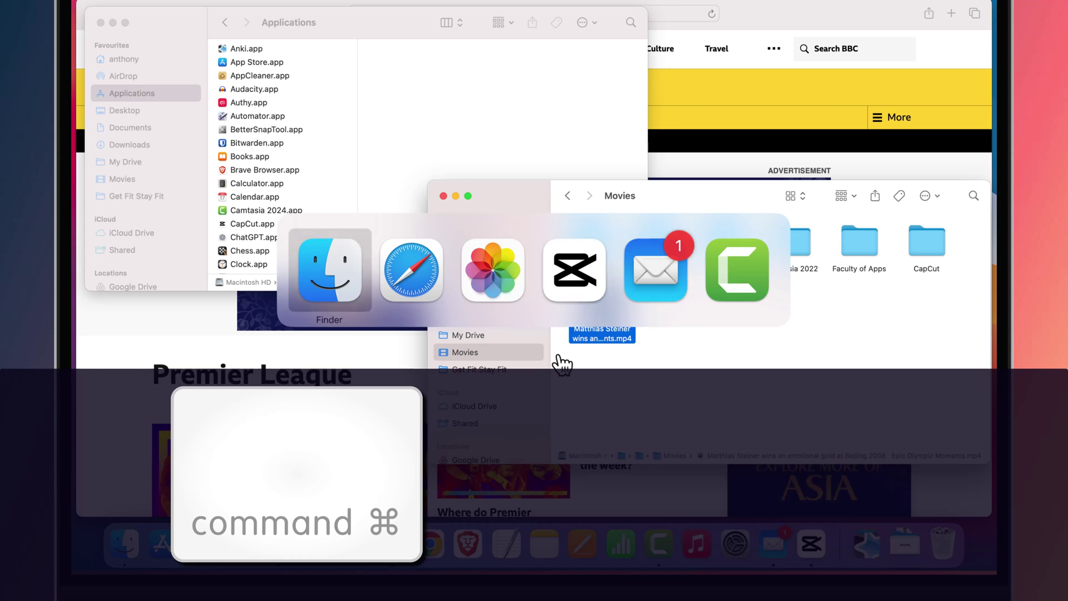
key("super+Tab")
key("super+Tab")
key("super+Tab")
key("super+Tab")
key("super+Tab")
key("super+Tab")
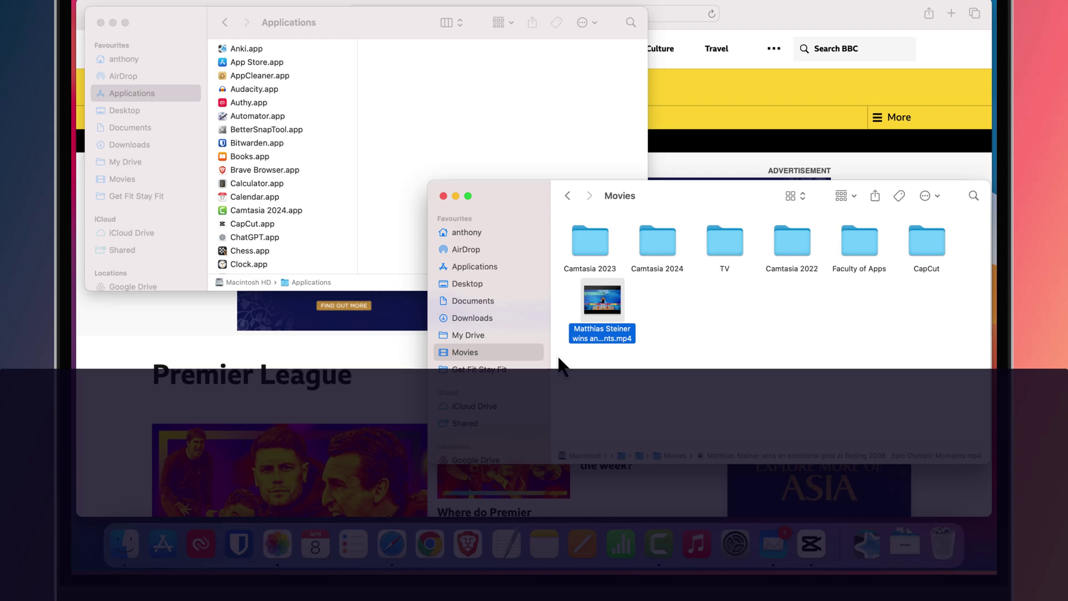
key("super+Tab")
key("super+Tab")
key("super+Tab")
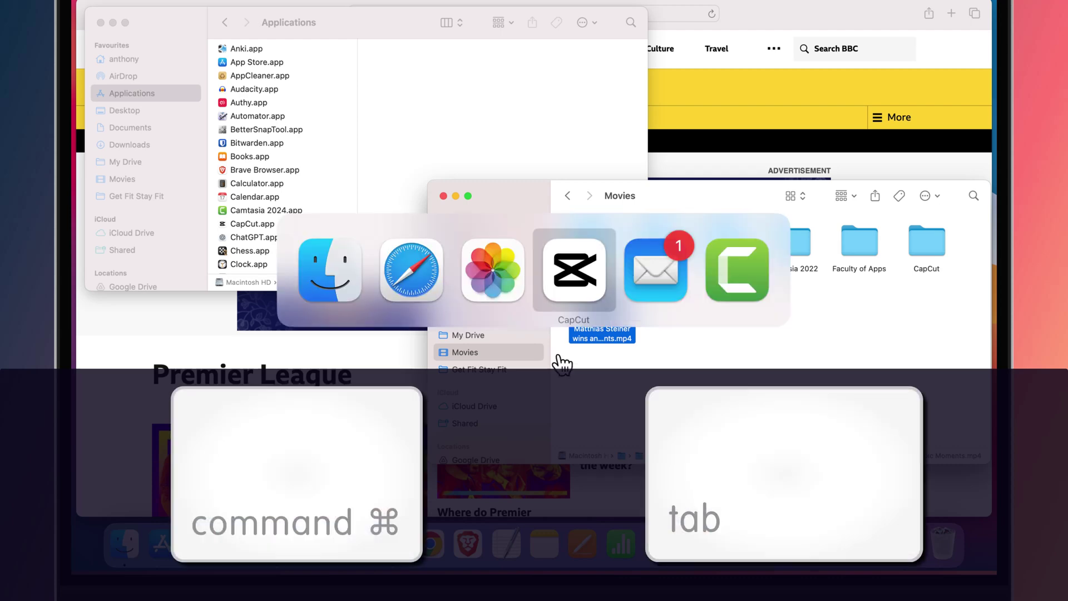
key("super+shift+Tab")
key("super+shift+Tab")
key("super+shift+Tab")
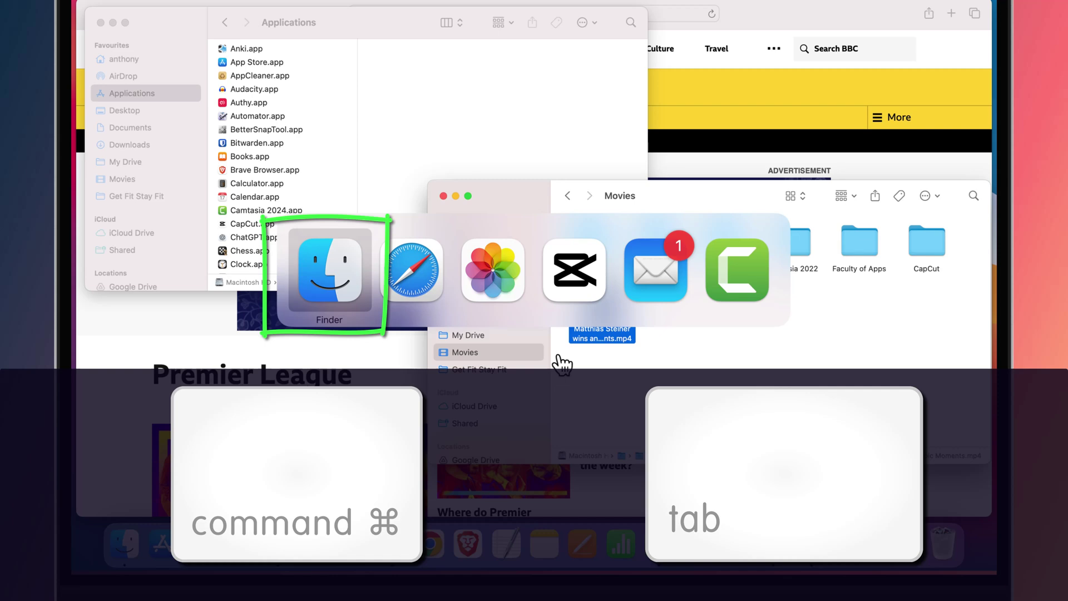
Show Finder's open windows and bring the Applications window to the front
key("super+Up")
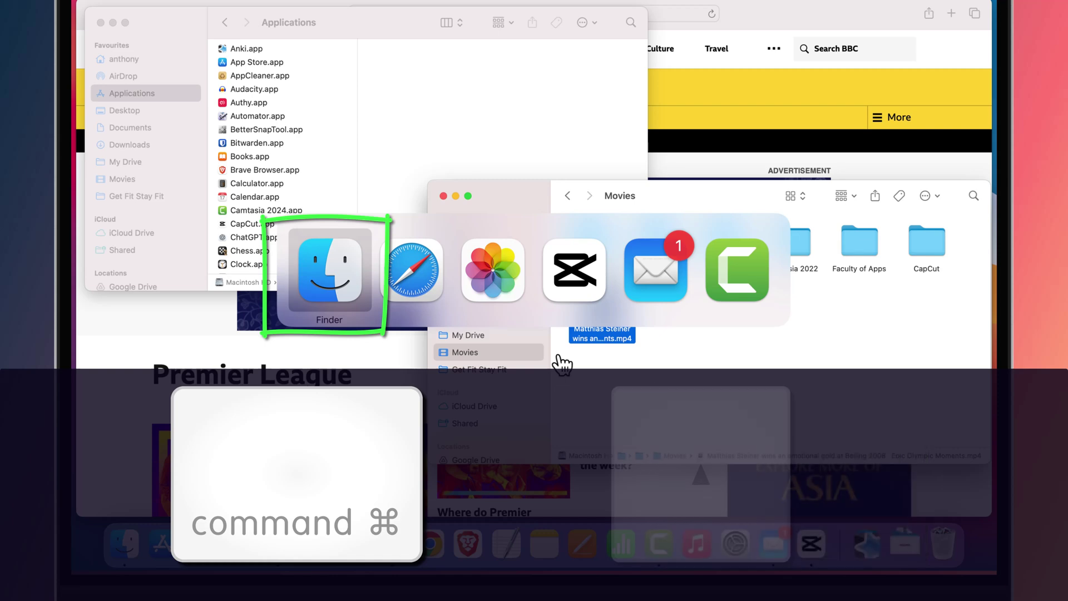
key("super+Down")
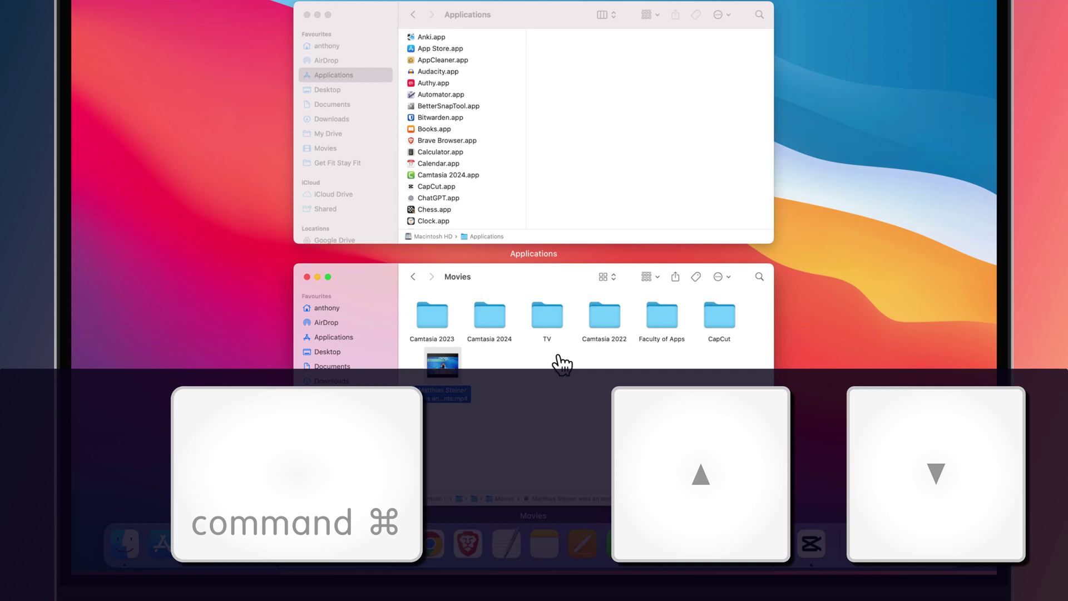
key("Up")
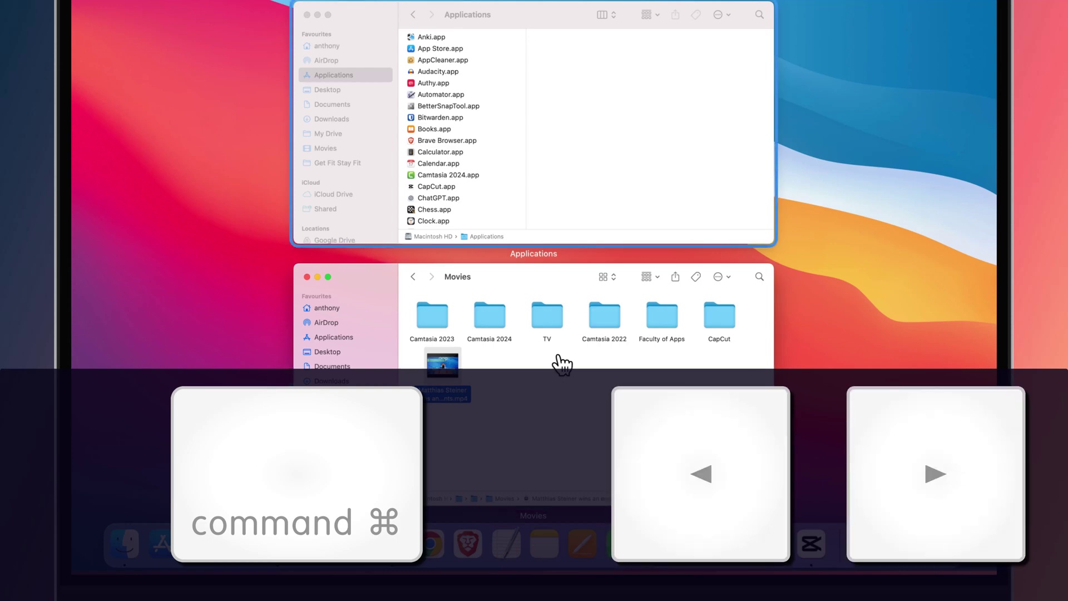
key("Right")
key("Left")
key("Return")
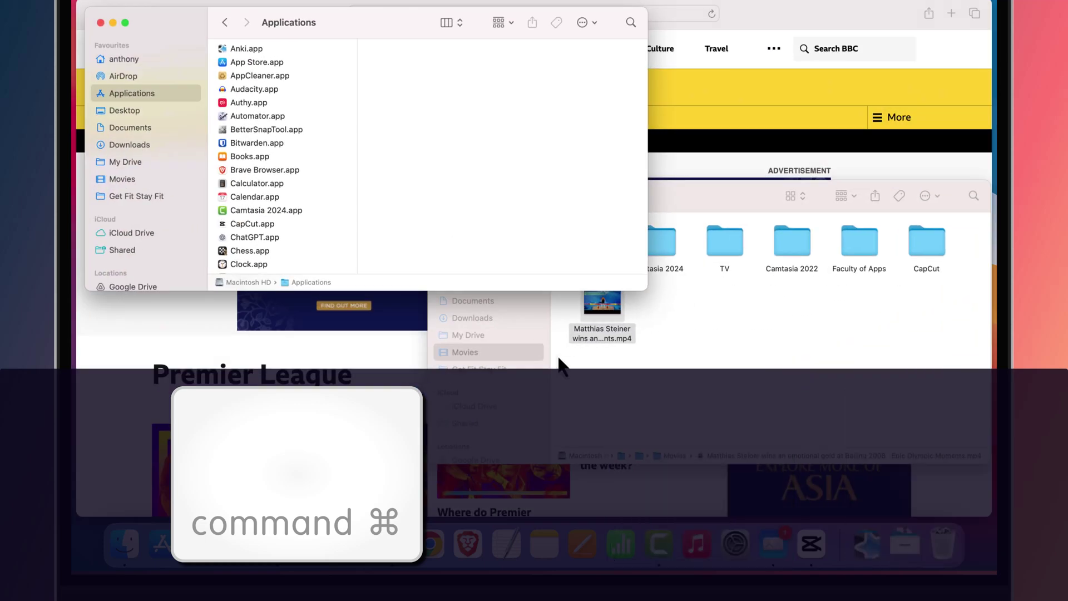
Reopen Finder's window overview and bring the Movies window to the front
key("super+Tab")
key("Return")
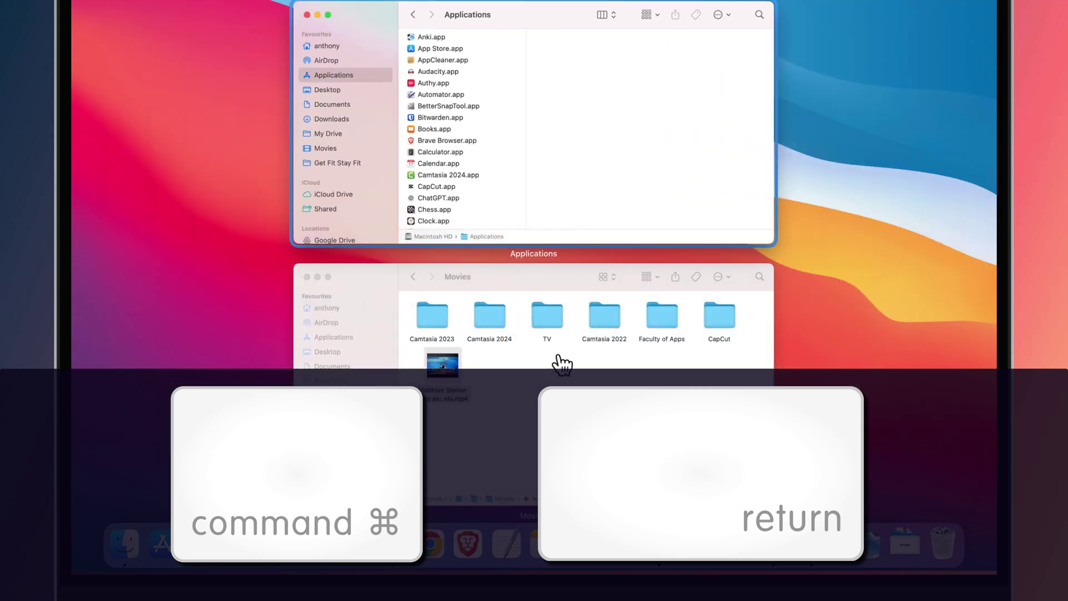
left_click(561, 365)
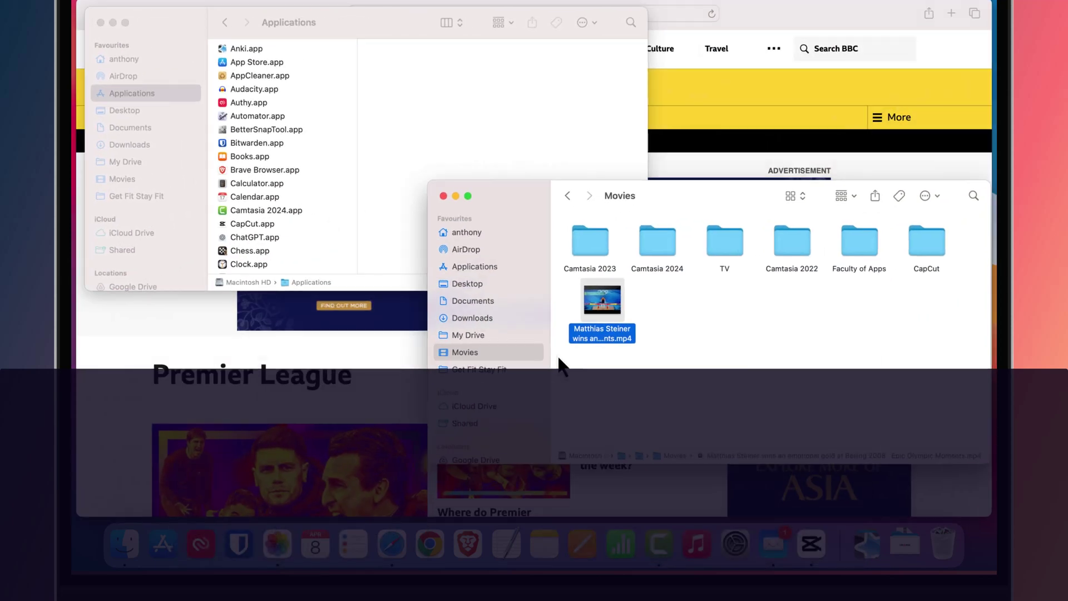
Switch between Finder and Safari, restoring Safari's minimised BBC Sport window with Option
key("super+Tab")
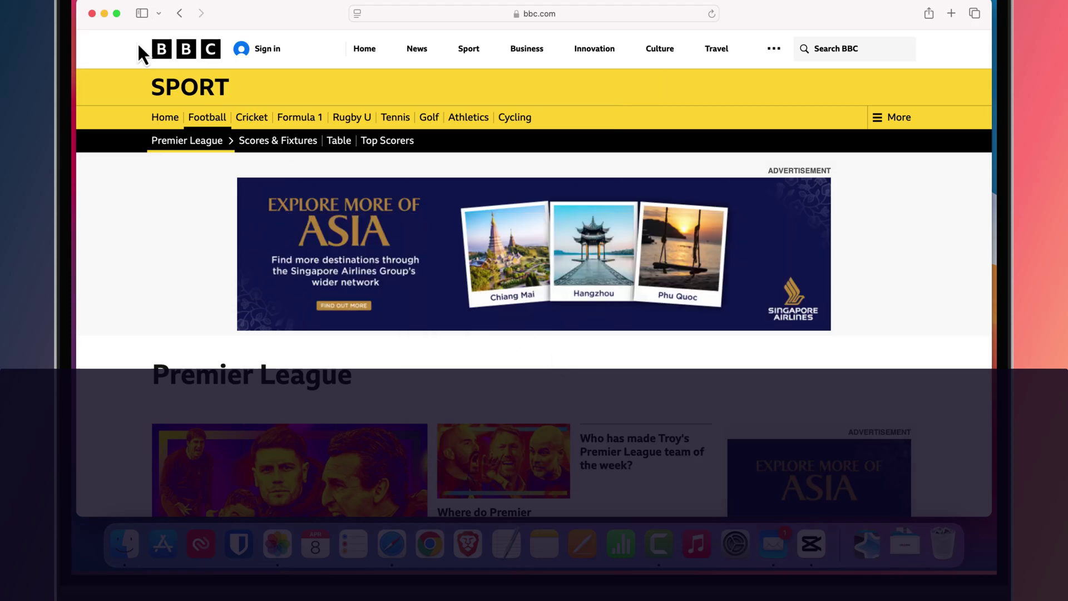
key("super+Tab")
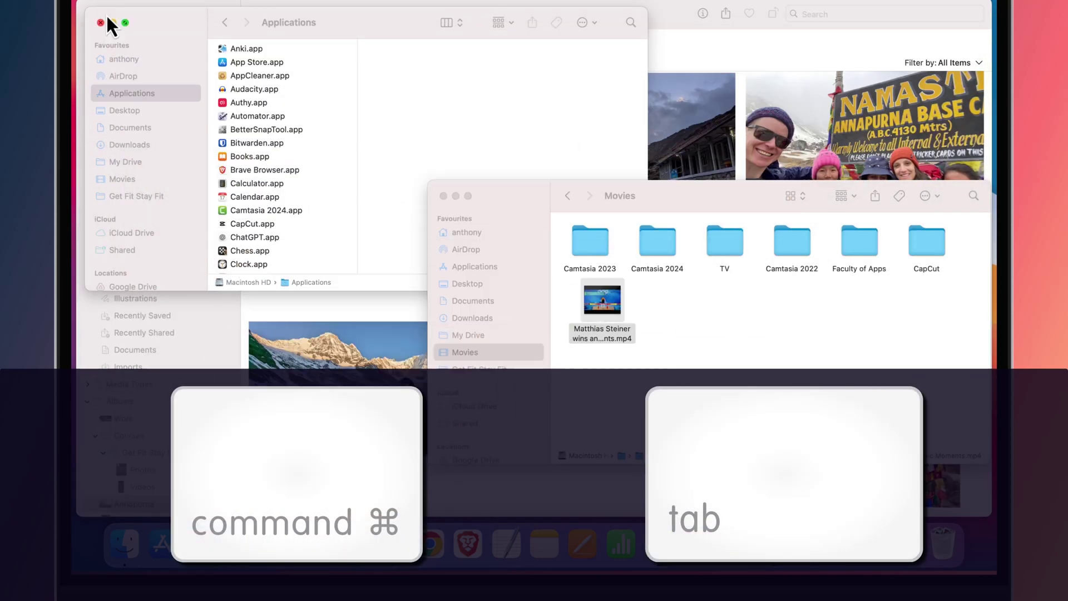
key("super+Tab")
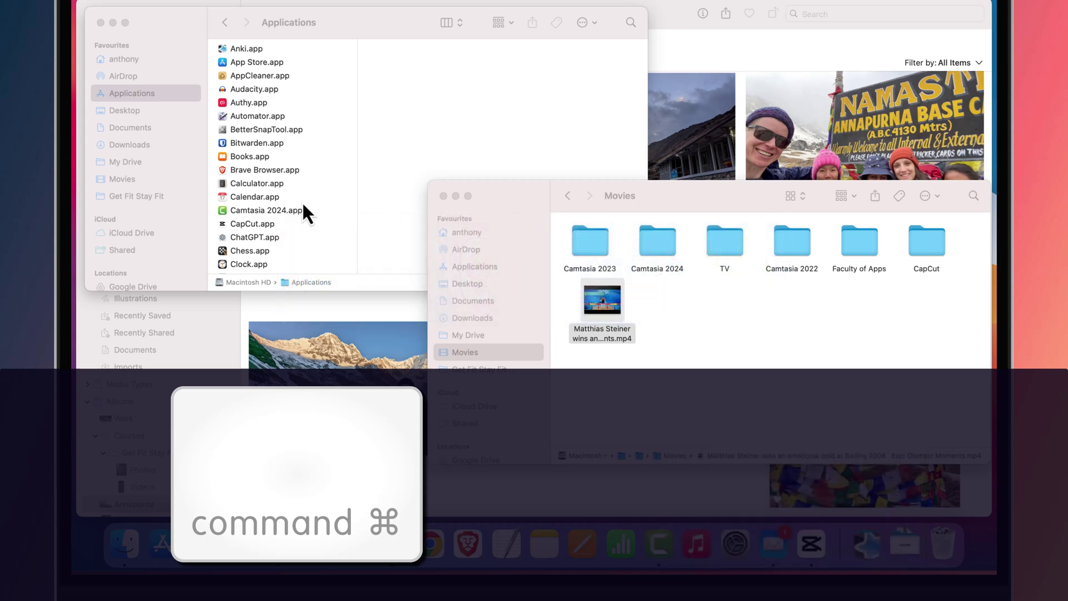
key("super+Tab")
key("super+shift+Tab")
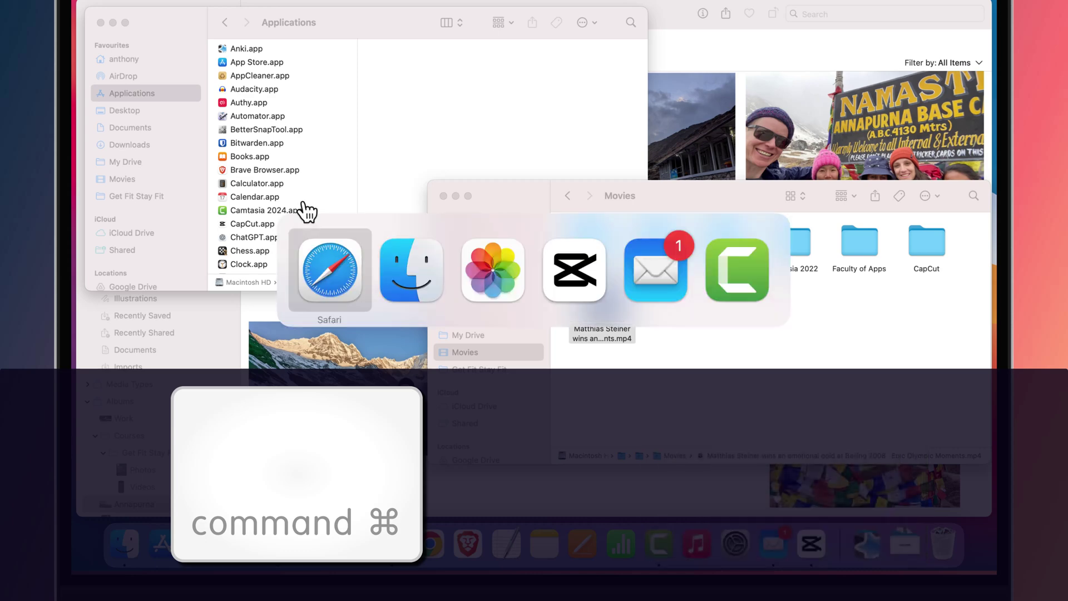
key("alt")
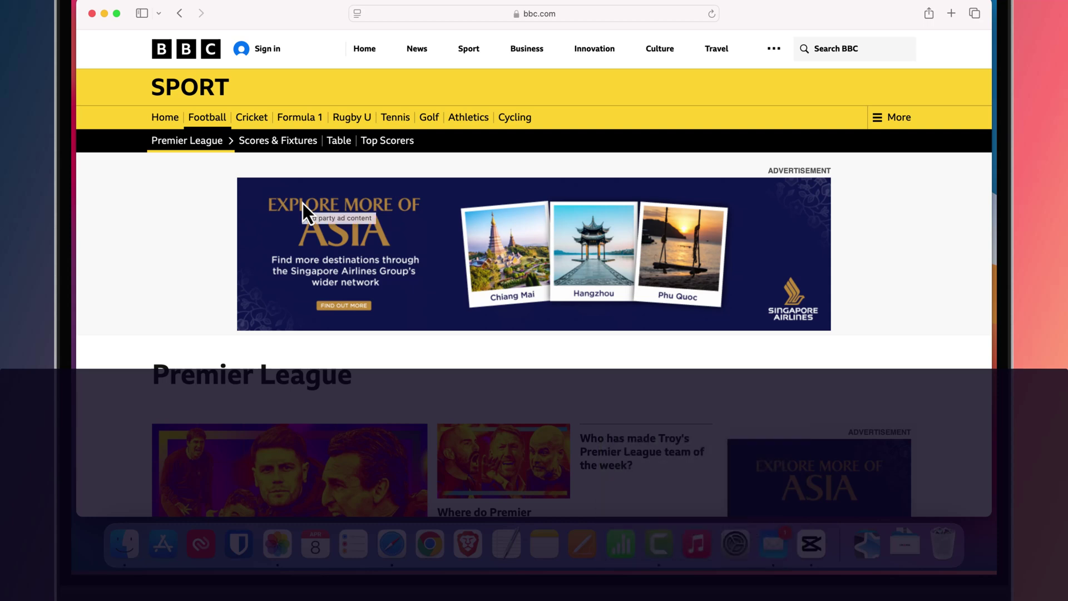
Hide Mail, Safari, Finder and Photos from the App Switcher with Command-H
key("cmd+Tab")
key("super+Tab")
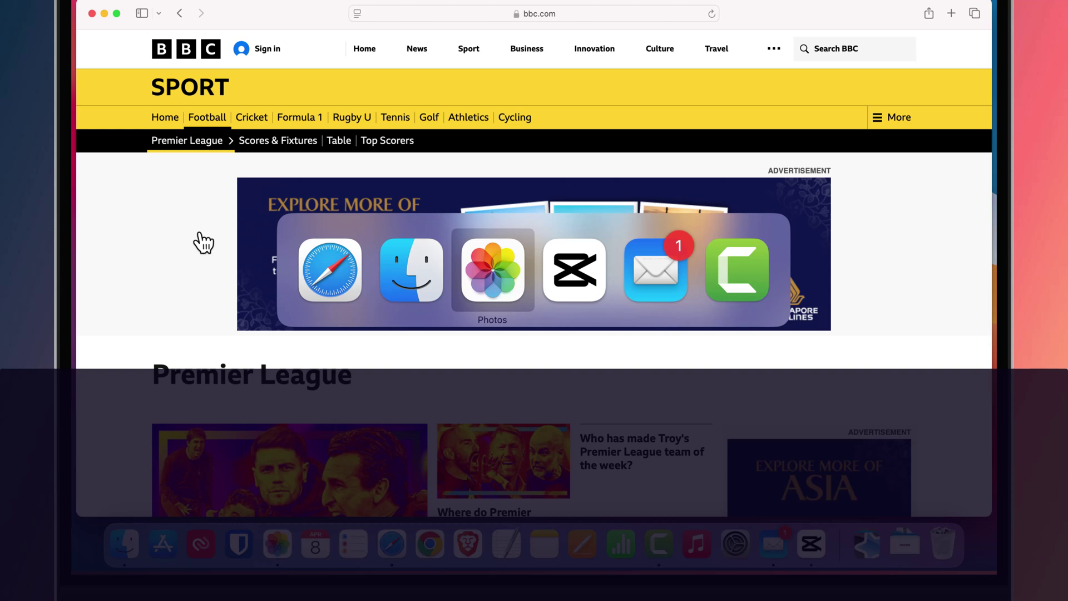
key("super+Tab")
key("super+Tab")
key("super+h")
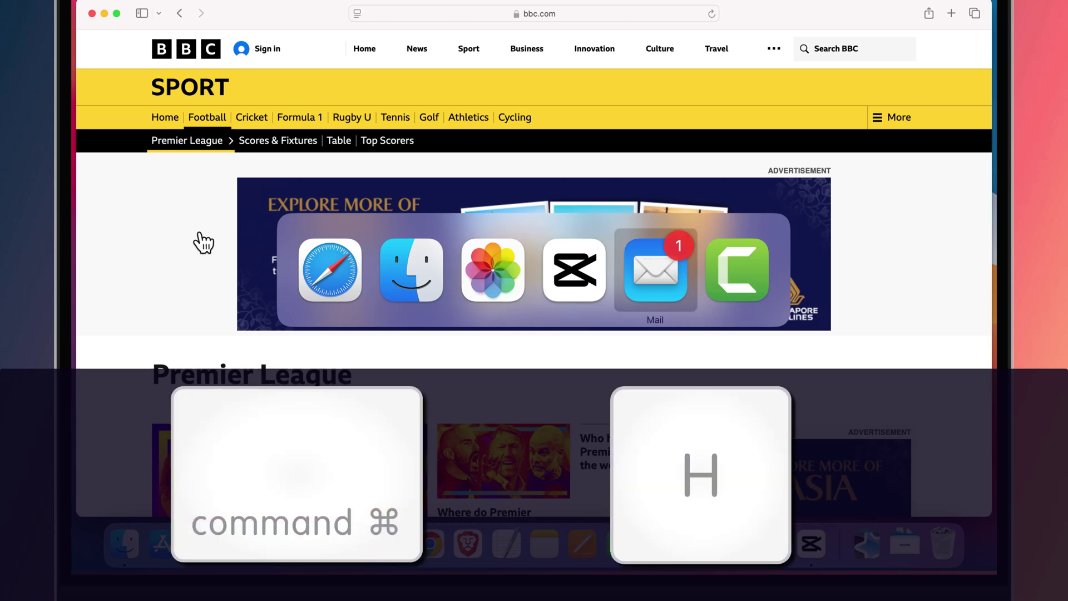
key("super+shift+Tab")
key("super+shift+Tab")
key("super+shift+Tab")
key("super+shift+Tab")
key("super+h")
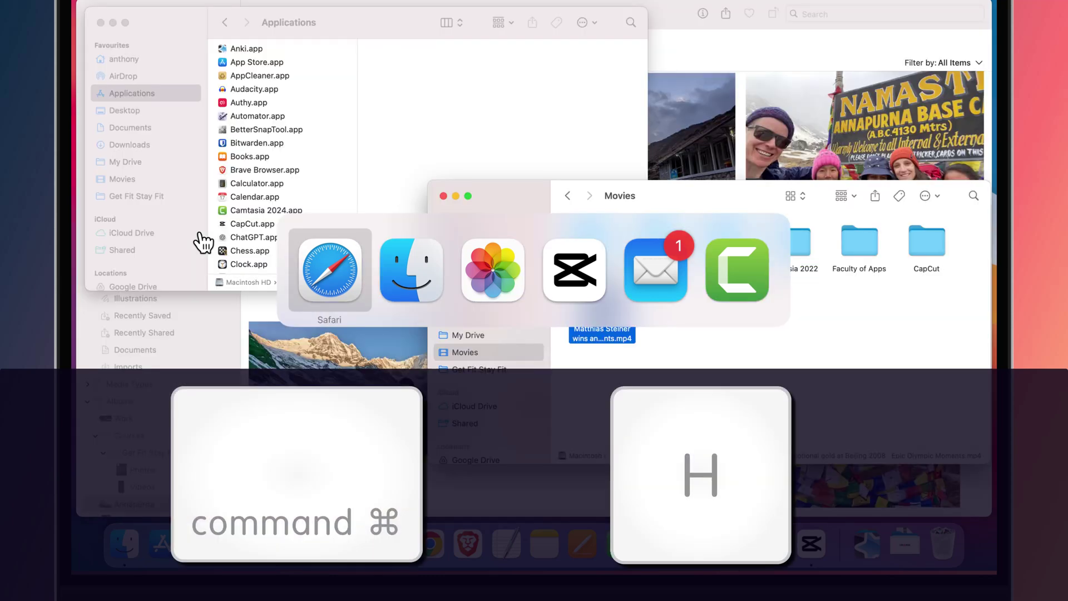
key("super+Tab")
key("super+h")
key("super+Tab")
key("super+h")
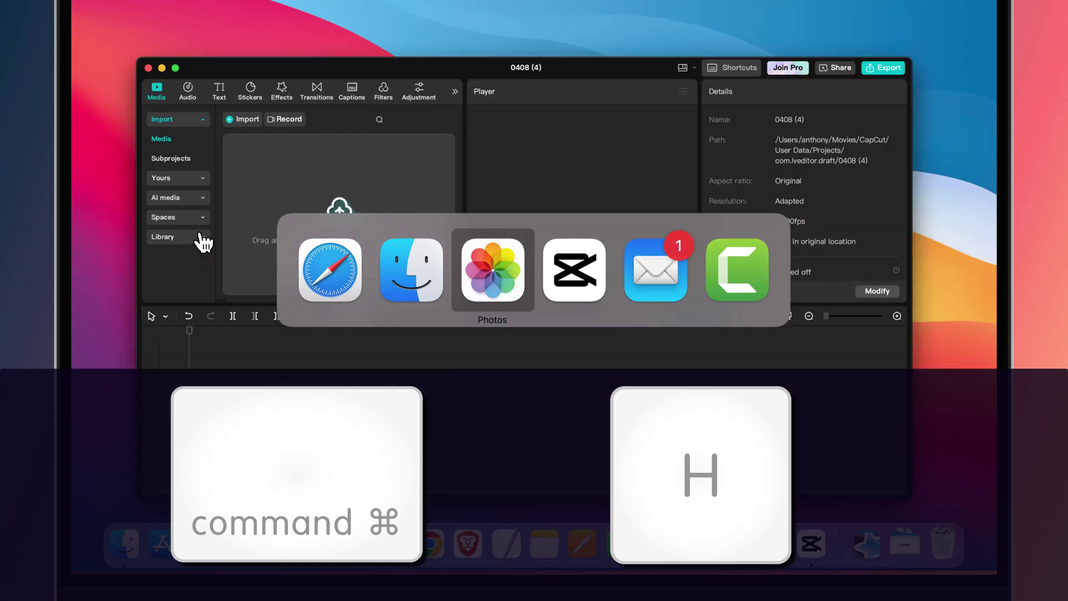
Quit Mail, Safari and Photos, leaving Finder, CapCut and Camtasia running
key("super+Tab")
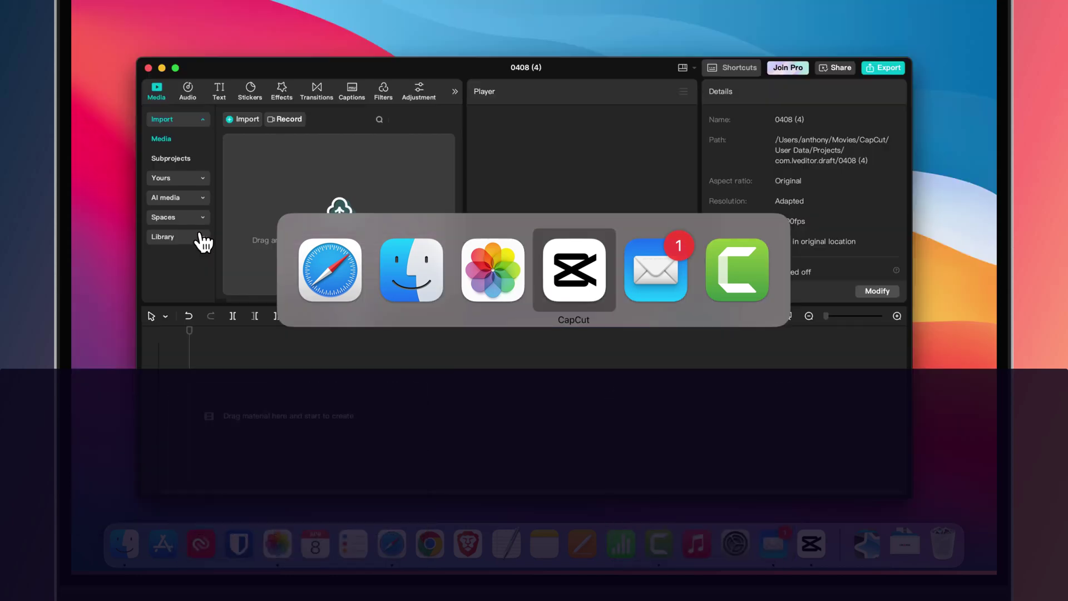
key("super+Tab")
key("super+q")
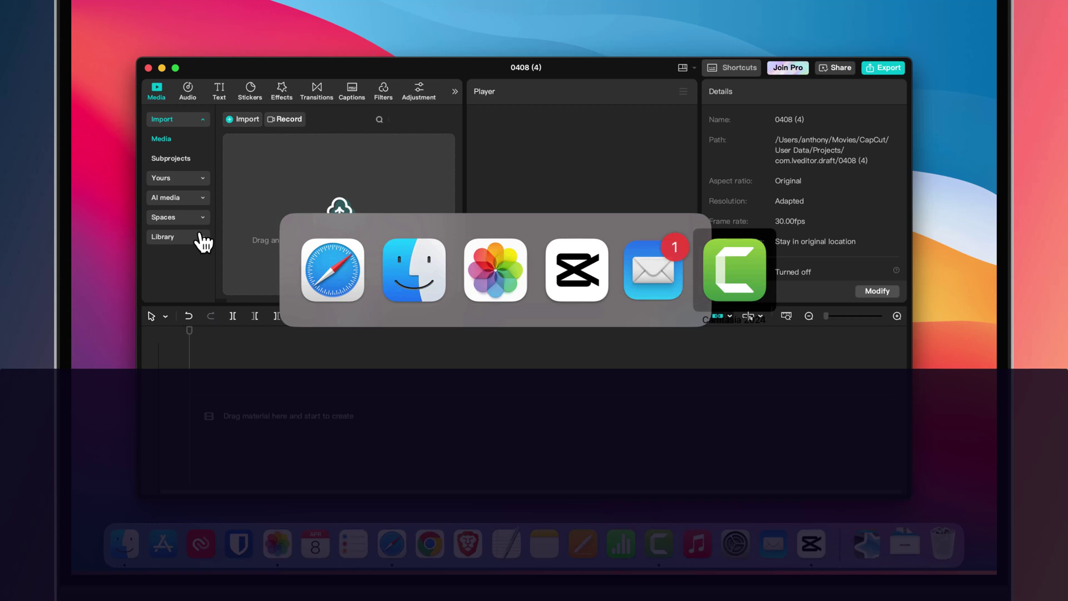
key("super+Tab")
key("super+q")
key("super+Tab")
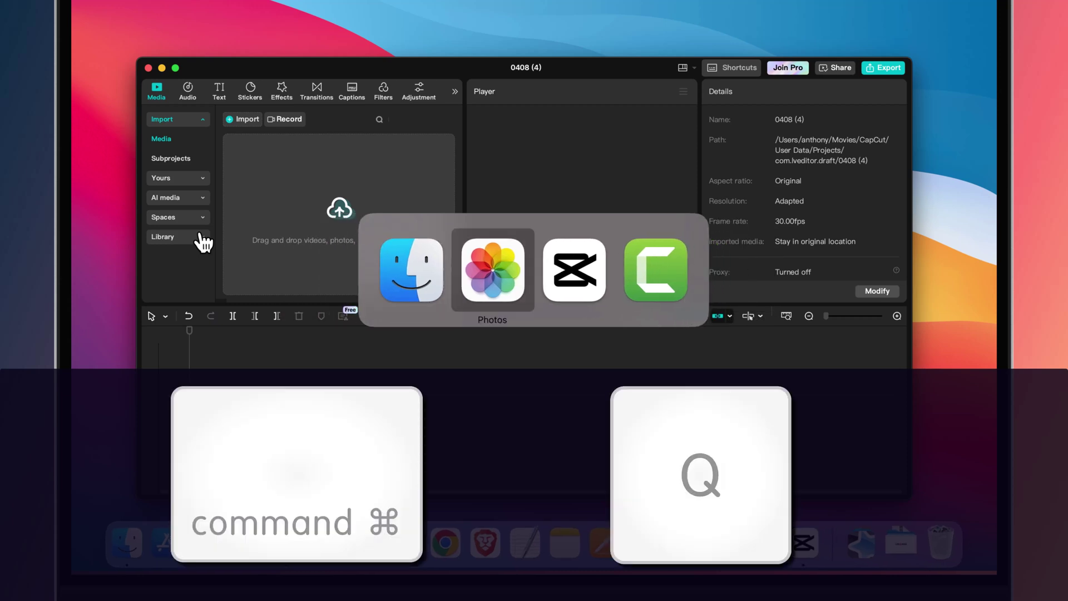
key("super+q")
Drag the Matthias Steiner video from the Movies folder onto CapCut's switcher icon and into its project
key("super+shift+Tab")
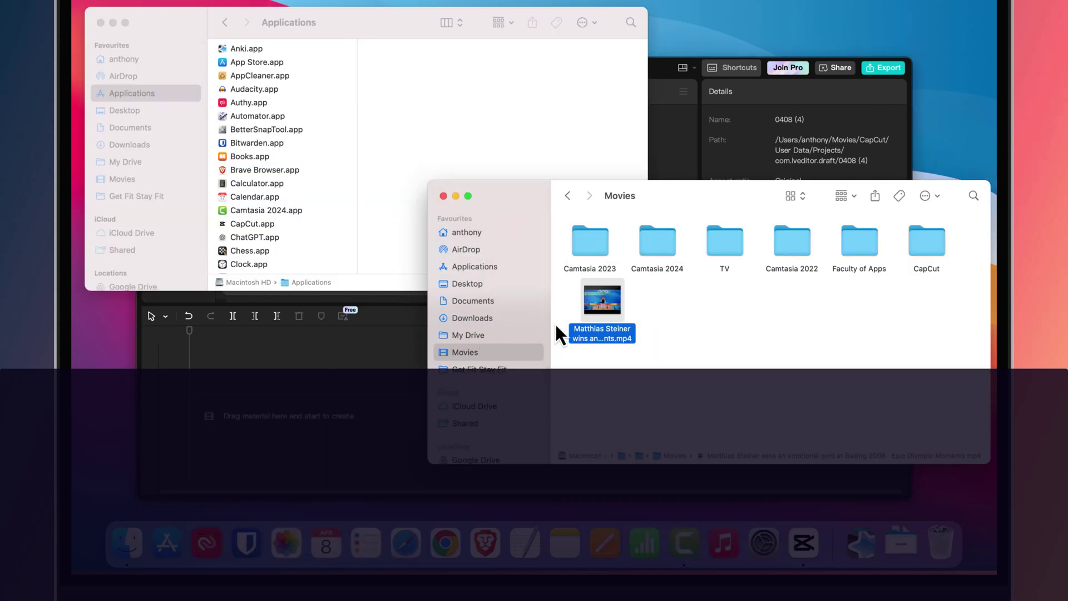
left_click_drag(587, 313, 733, 373)
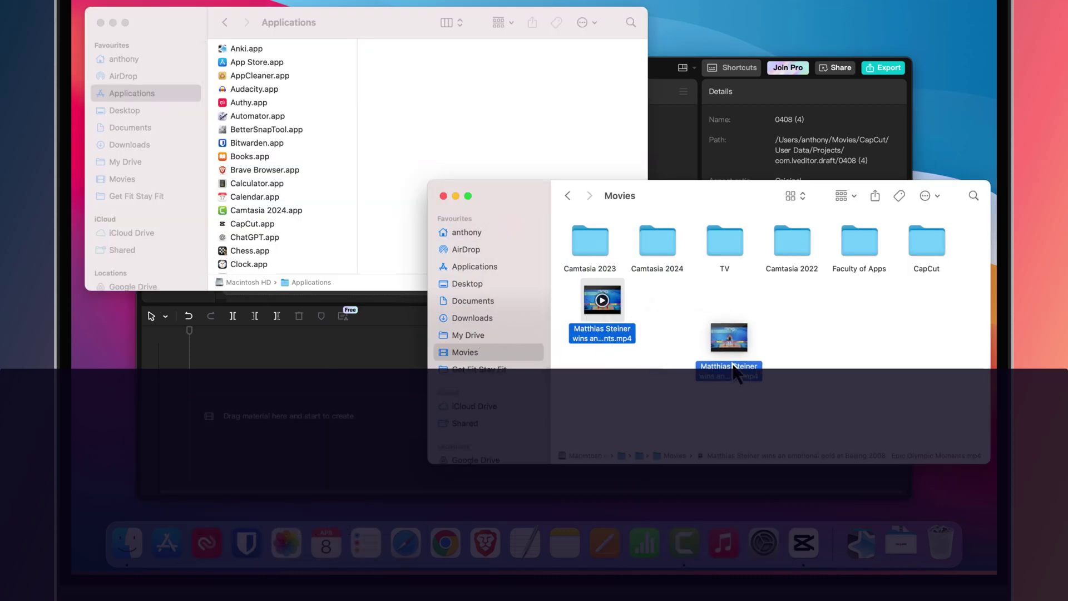
key("super+Tab")
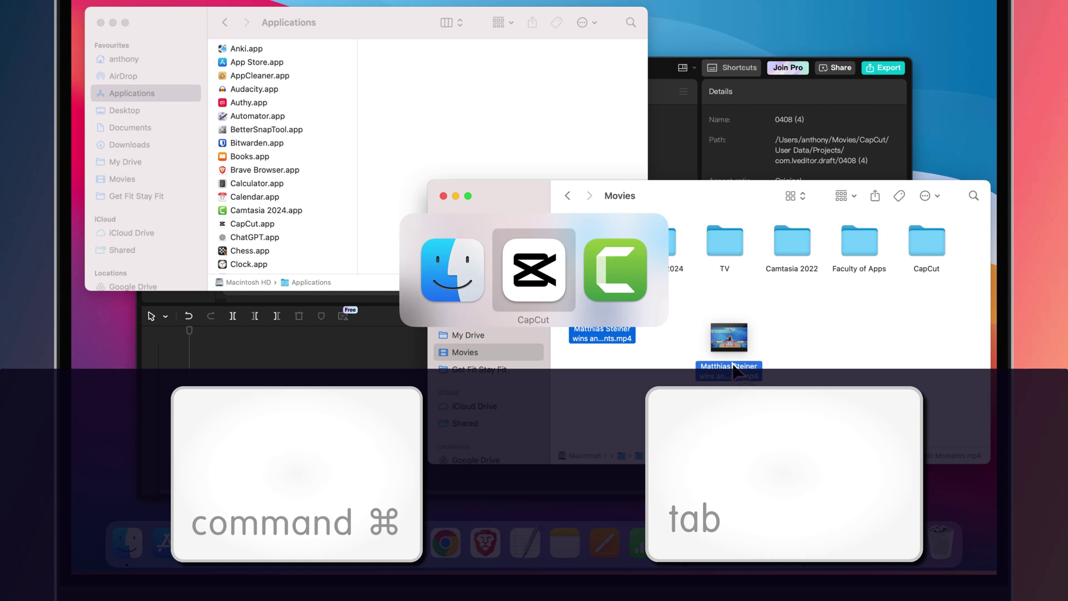
left_click_drag(732, 372, 543, 302)
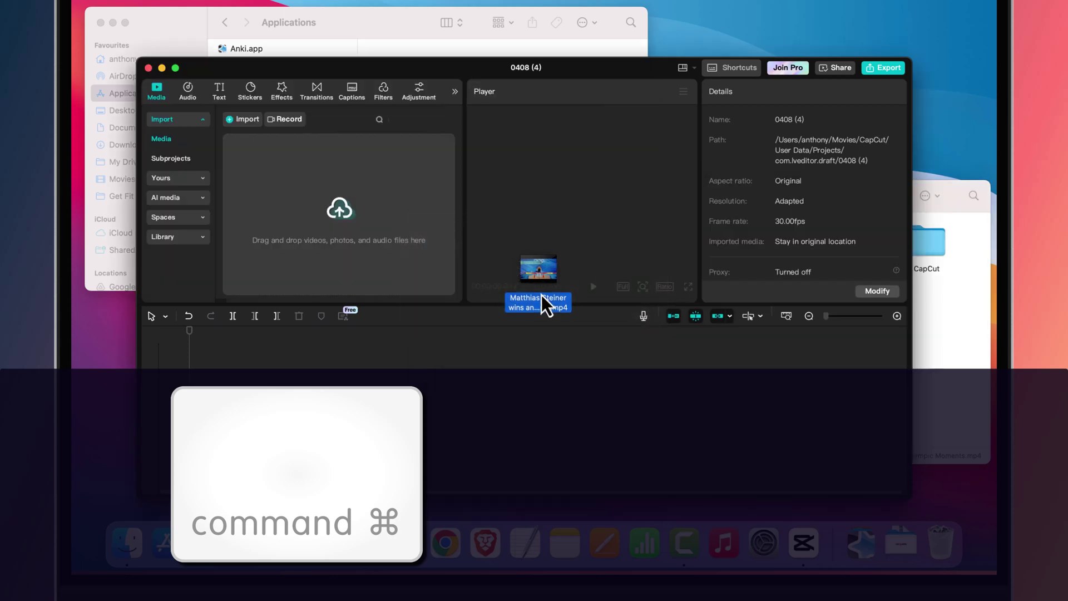
left_click_drag(543, 302, 404, 193)
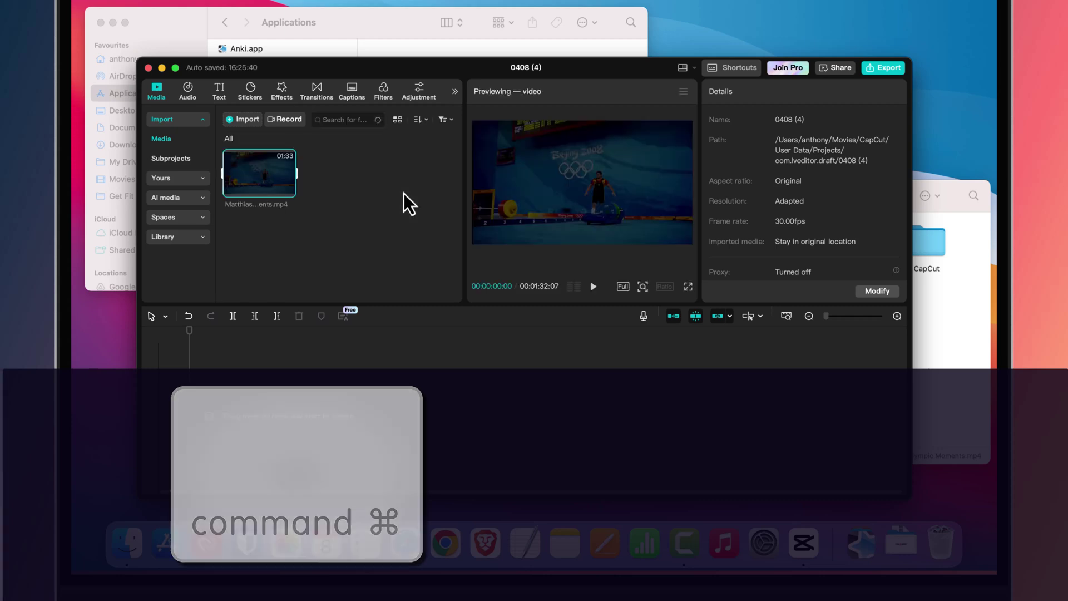